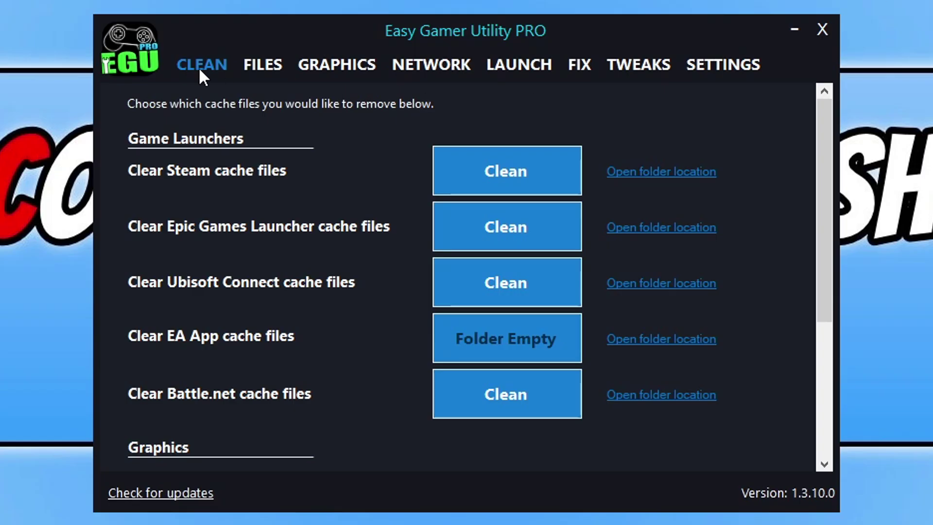
Clean the AMD cache files under Graphics and dismiss the deletion log
{"action": "left_click_drag", "start_coordinate": [823, 143], "coordinate": [834, 304]}
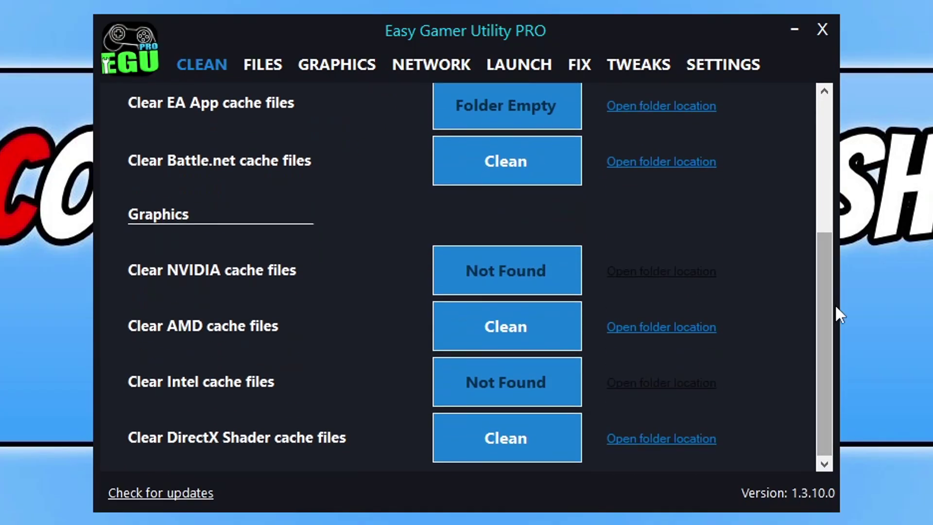
{"action": "left_click", "coordinate": [505, 336]}
{"action": "left_click", "coordinate": [529, 335]}
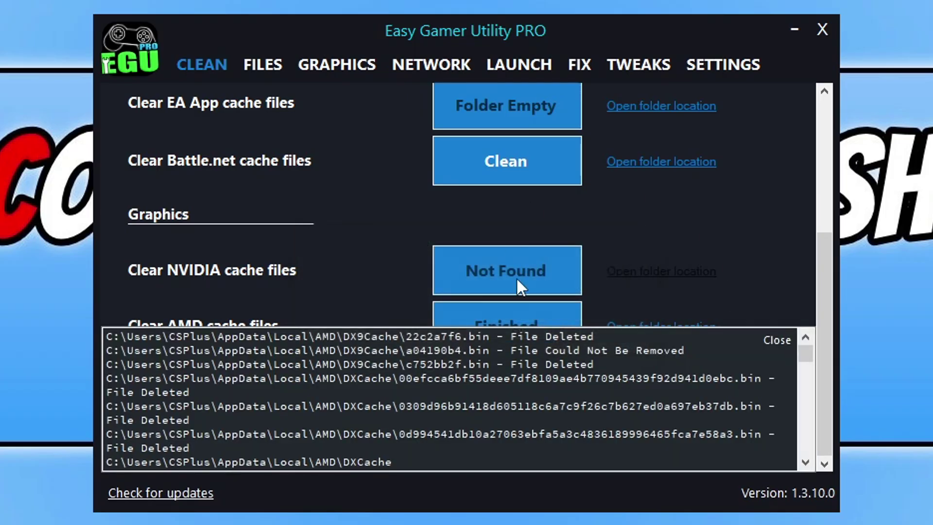
{"action": "mouse_move", "coordinate": [594, 405]}
{"action": "left_mouse_down"}
{"action": "mouse_move", "coordinate": [398, 379]}
{"action": "mouse_move", "coordinate": [594, 405]}
{"action": "left_mouse_up"}
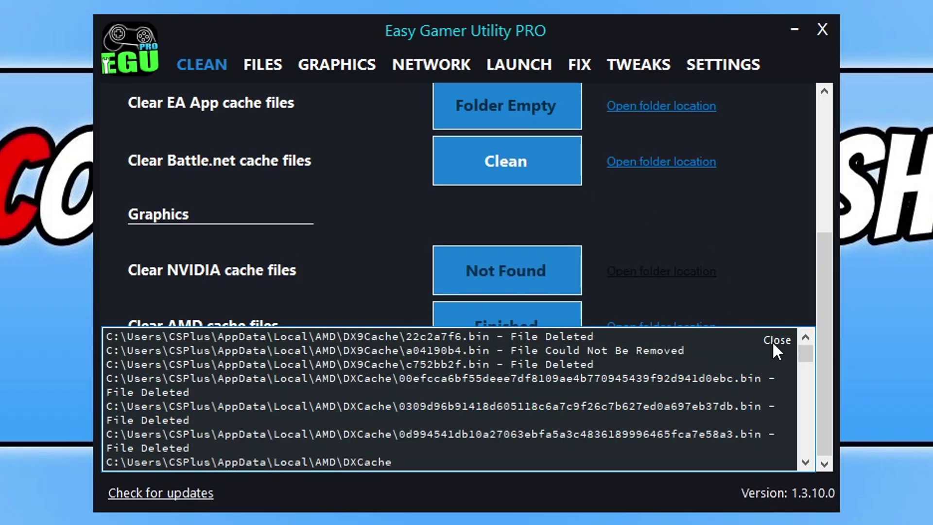
{"action": "left_click", "coordinate": [774, 340]}
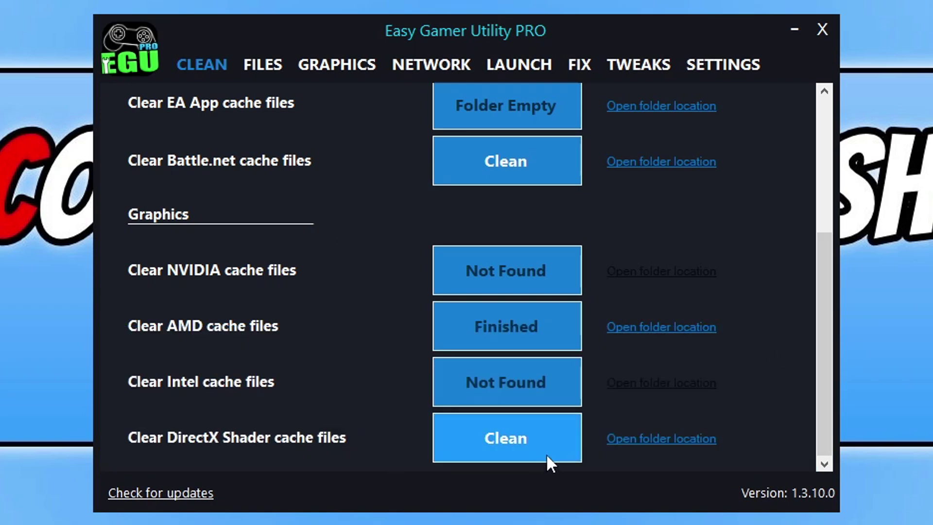
Clean the DirectX Shader cache files and dismiss their deletion log
{"action": "left_click", "coordinate": [468, 447]}
{"action": "left_click", "coordinate": [544, 340]}
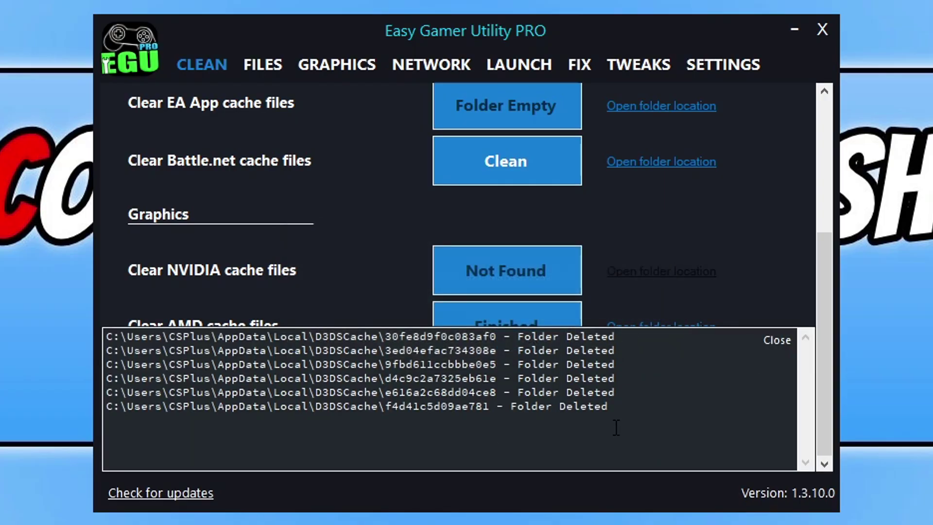
{"action": "left_click", "coordinate": [776, 340]}
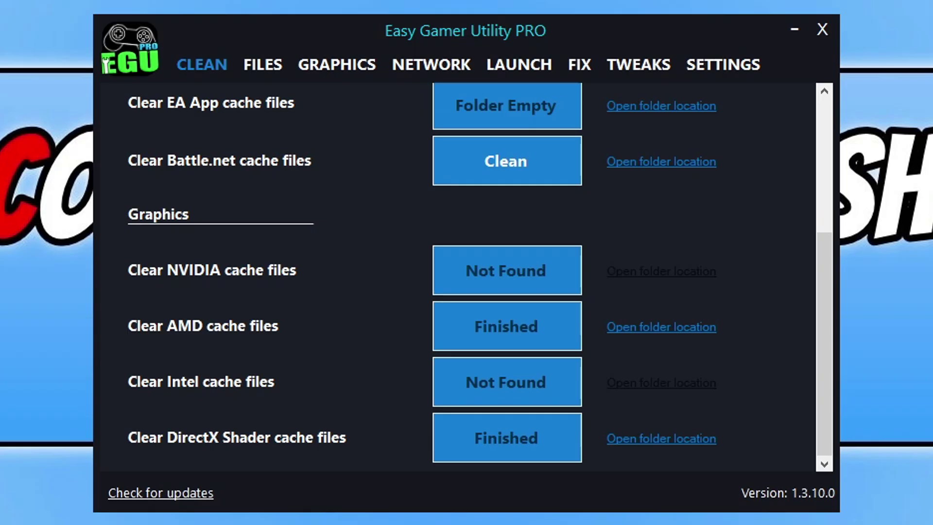
On the FIX page, set the custom game path to C:\Program Files\EA Games\EA SPORTS FC 24\FC24.exe
{"action": "left_click", "coordinate": [577, 65]}
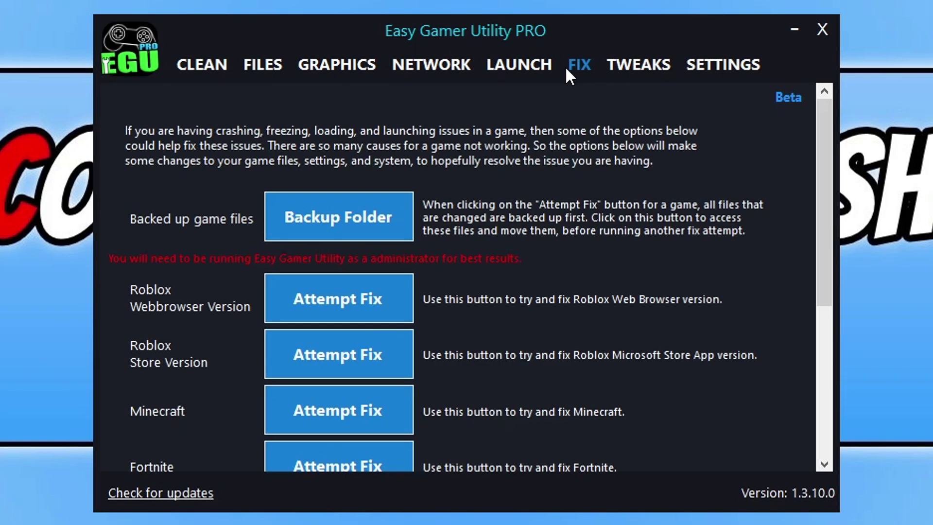
{"action": "left_click_drag", "start_coordinate": [821, 142], "coordinate": [830, 352]}
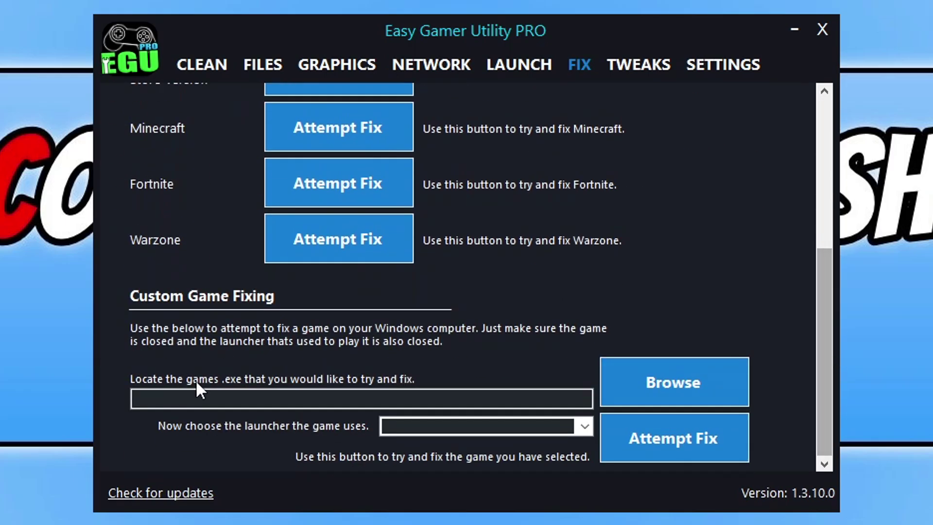
{"action": "left_click", "coordinate": [262, 403]}
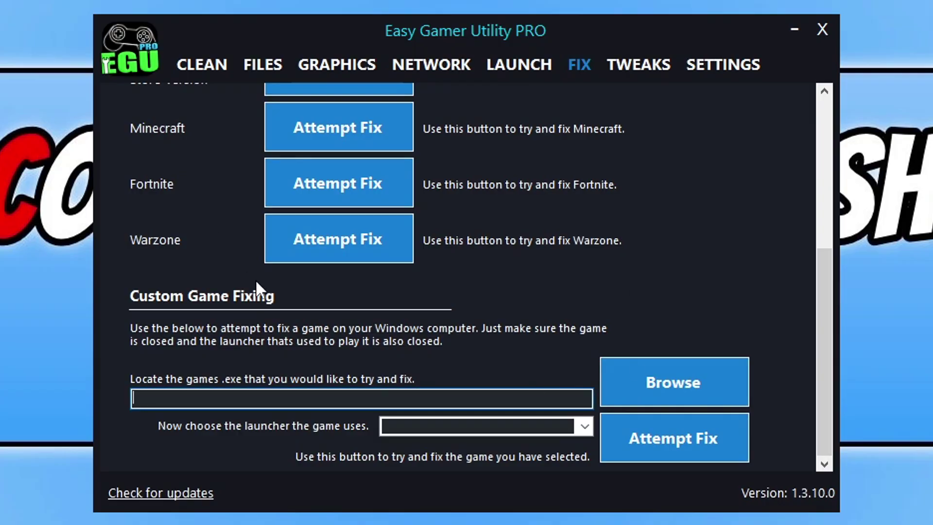
{"action": "left_click", "coordinate": [675, 379]}
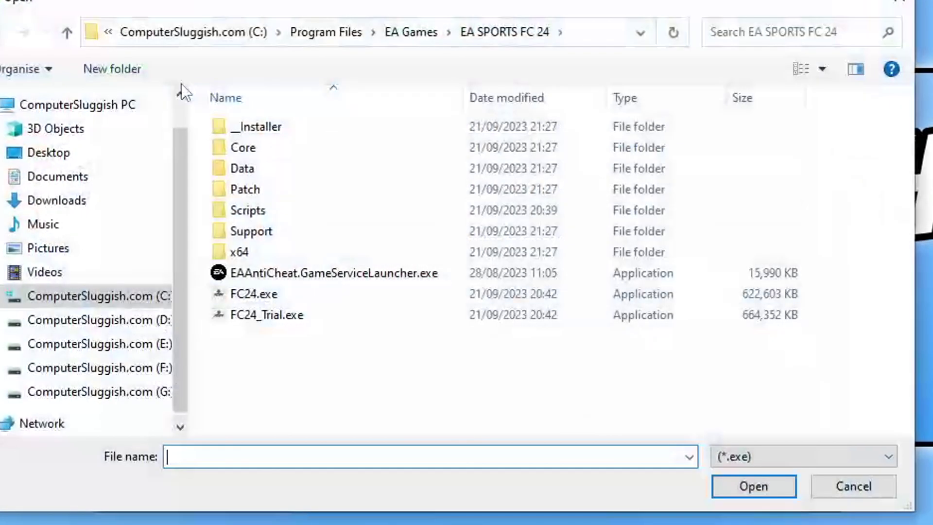
{"action": "left_click", "coordinate": [278, 294]}
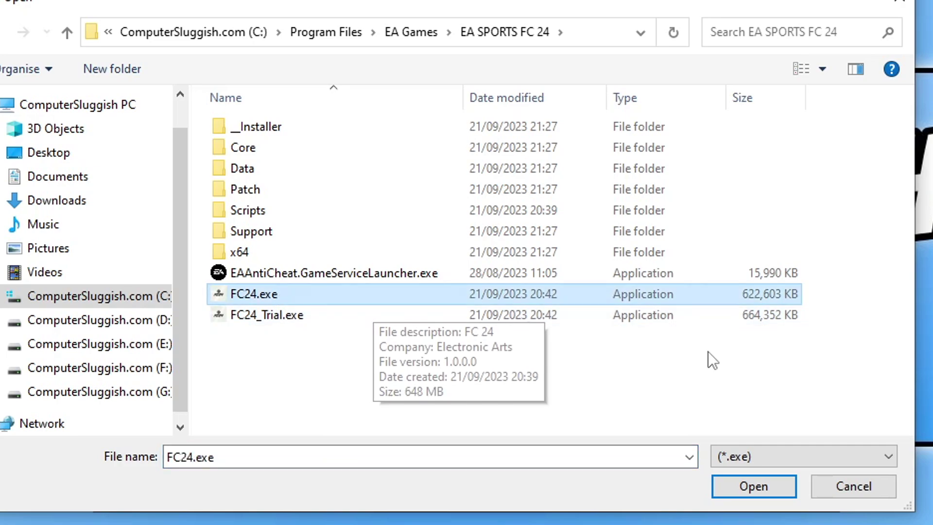
{"action": "left_click", "coordinate": [737, 484]}
Choose EA App as the launcher and run the custom fix on FC24
{"action": "left_click", "coordinate": [584, 426]}
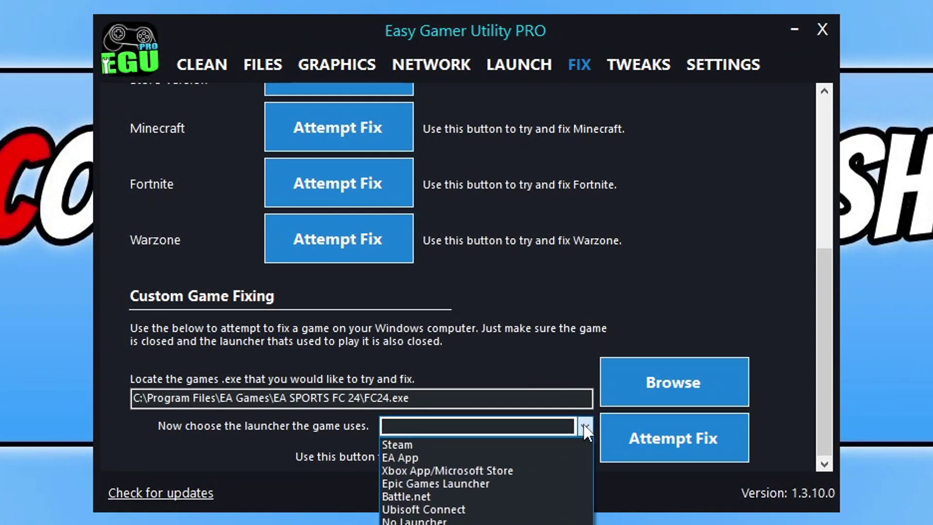
{"action": "left_click", "coordinate": [555, 454]}
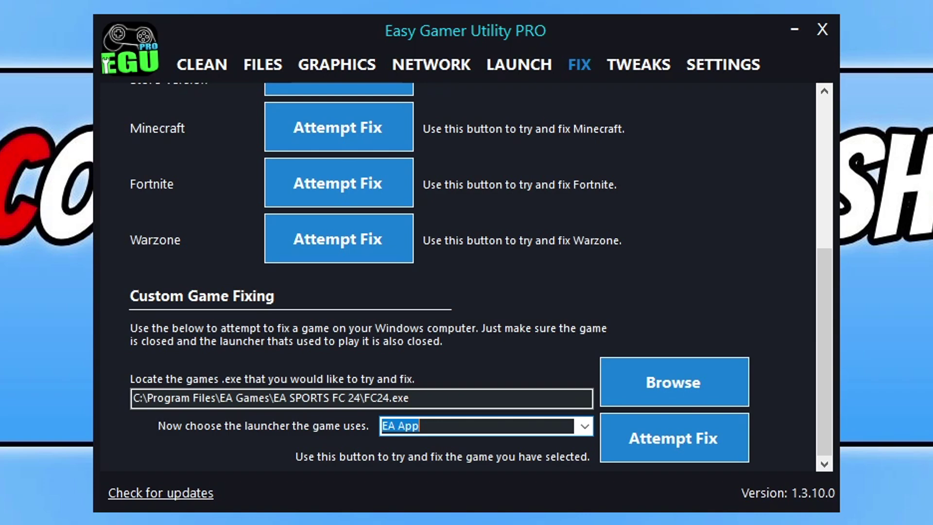
{"action": "left_click", "coordinate": [682, 438]}
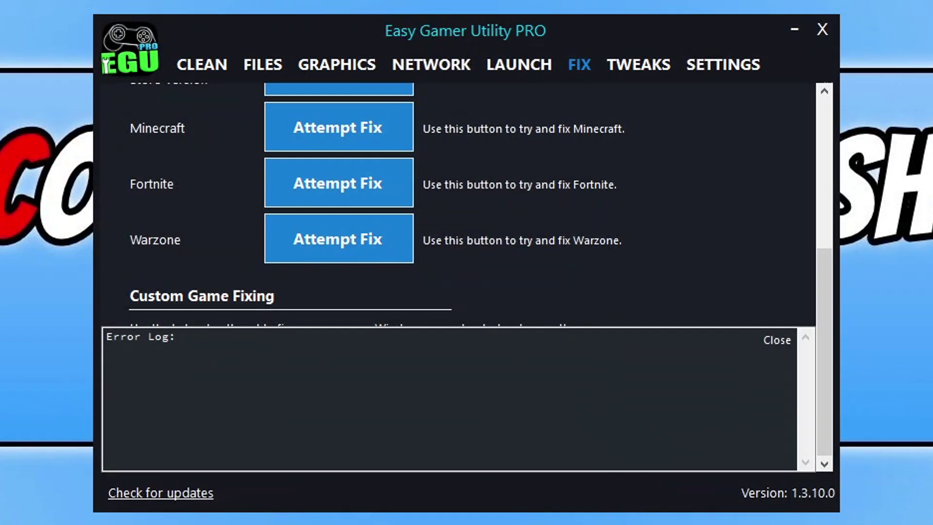
Dismiss the fix's Error Log and switch to the GRAPHICS driver page
{"action": "left_click", "coordinate": [779, 340]}
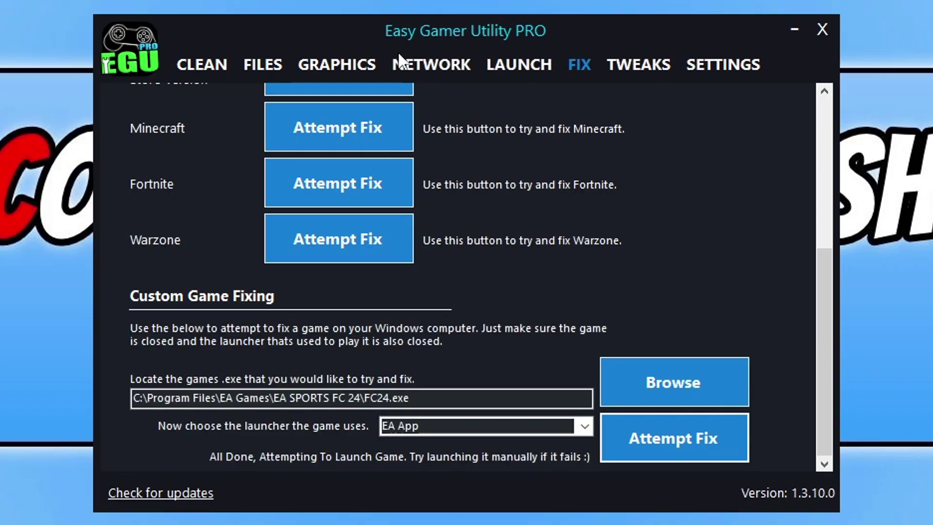
{"action": "left_click", "coordinate": [340, 64]}
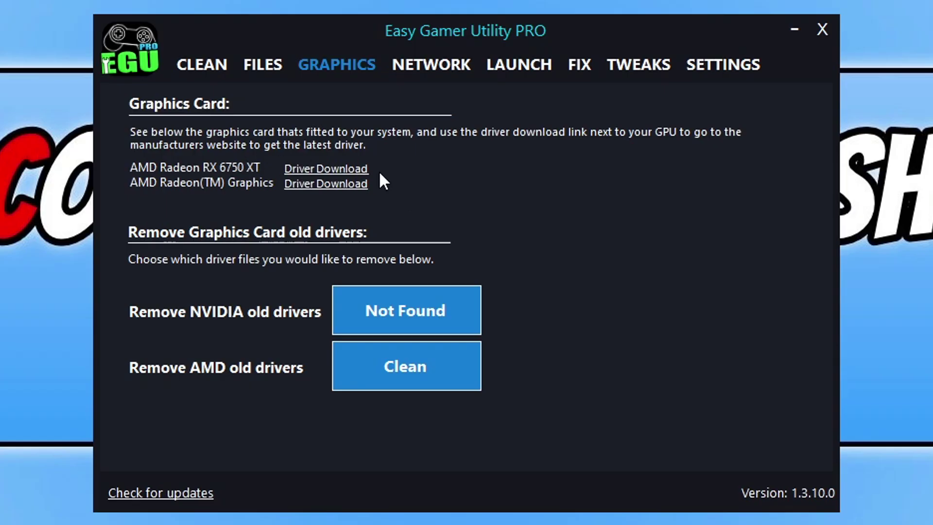
Open the Driver Download link for the AMD Radeon RX 6750 XT
{"action": "left_click", "coordinate": [350, 171]}
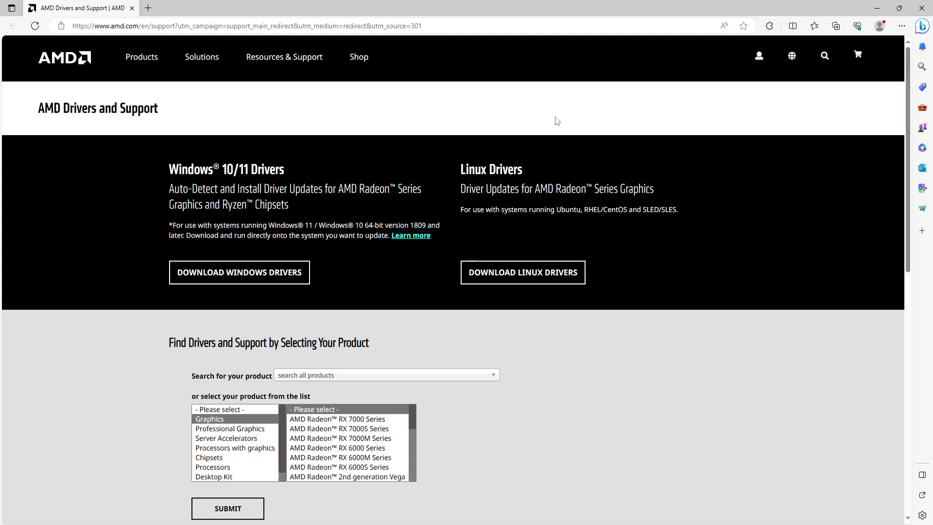
Close the AMD page, download the DirectX End-User Runtime, and run dxwebsetup(2).exe
{"action": "left_click", "coordinate": [920, 6]}
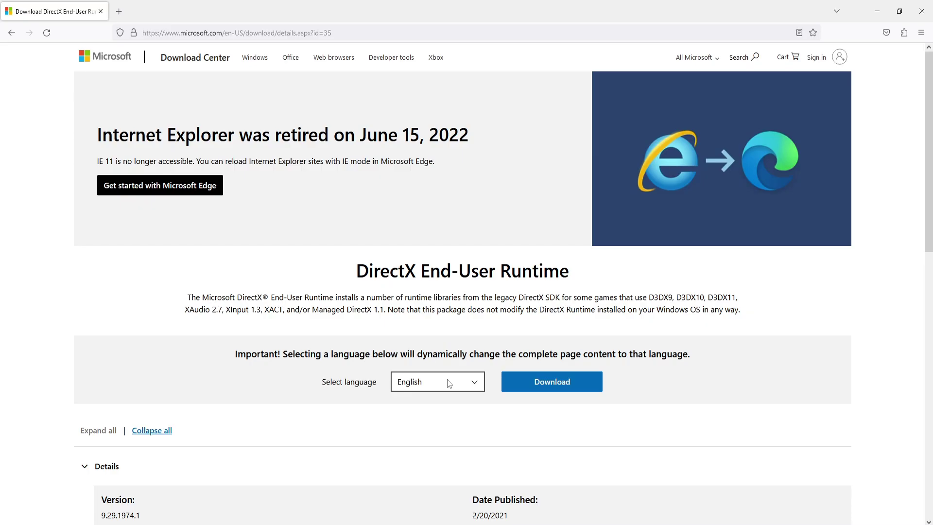
{"action": "left_click", "coordinate": [551, 382]}
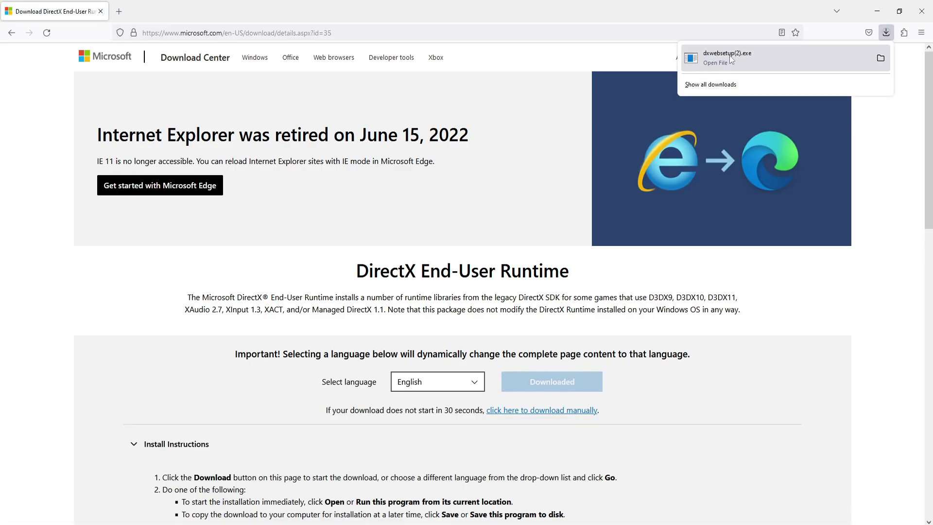
{"action": "left_click", "coordinate": [732, 60]}
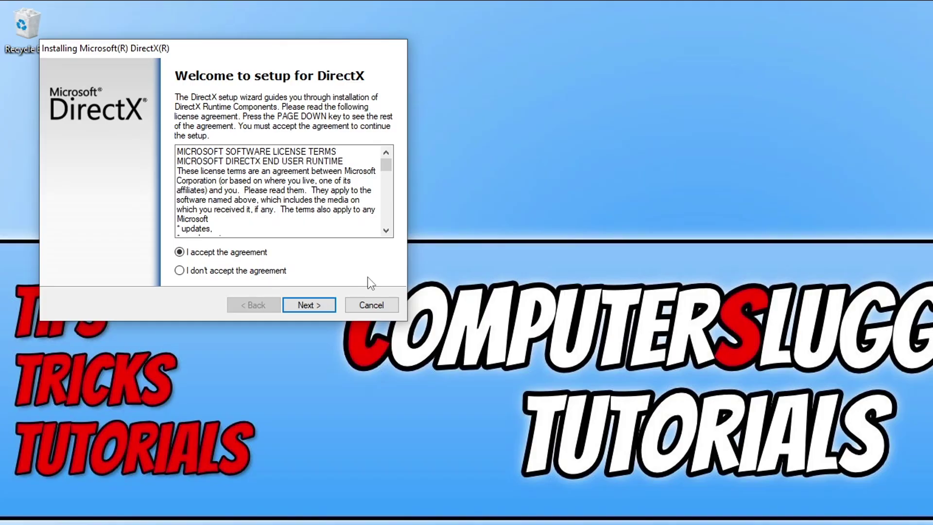
Run DirectX Setup with the Bing Bar unticked, then finish the wizard
{"action": "left_click", "coordinate": [301, 304]}
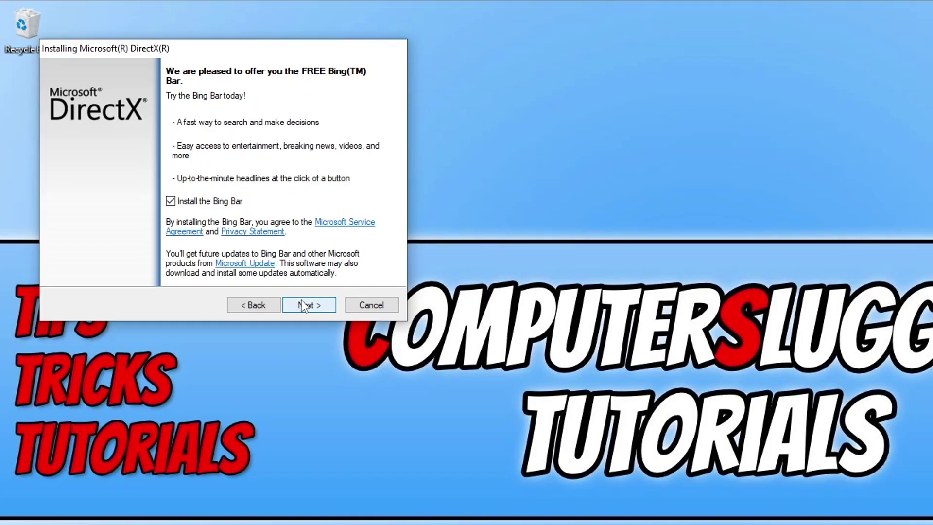
{"action": "left_click", "coordinate": [205, 197]}
{"action": "left_click", "coordinate": [308, 306]}
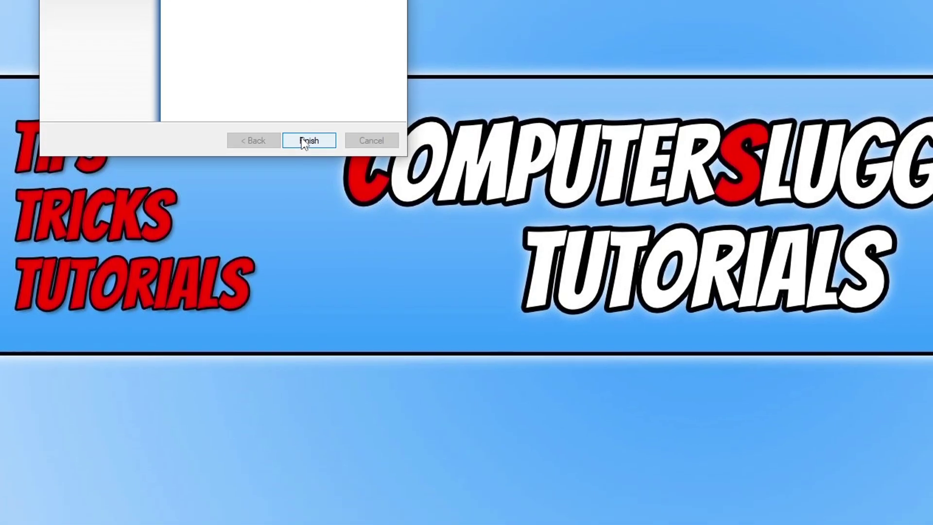
{"action": "left_click", "coordinate": [304, 141]}
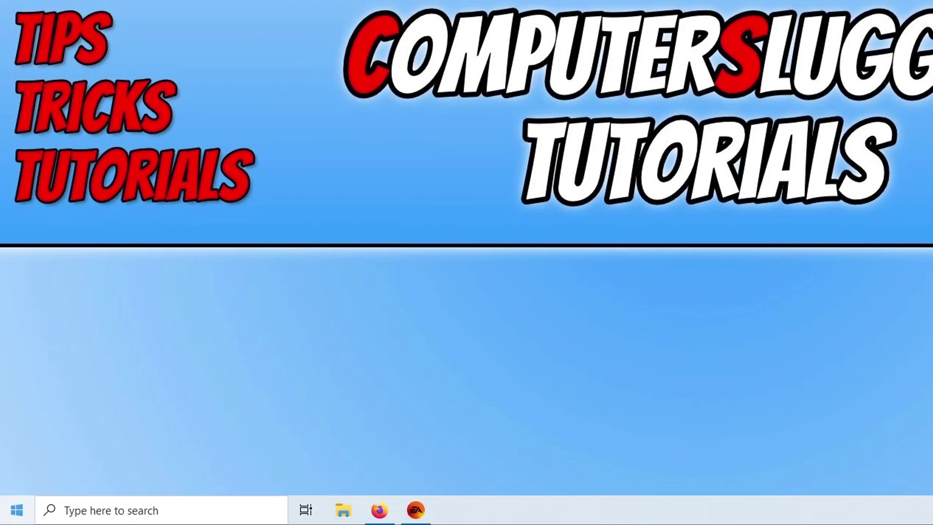
Open Settings from the Start menu and view Update & Security's Windows Update page
{"action": "right_click", "coordinate": [6, 519]}
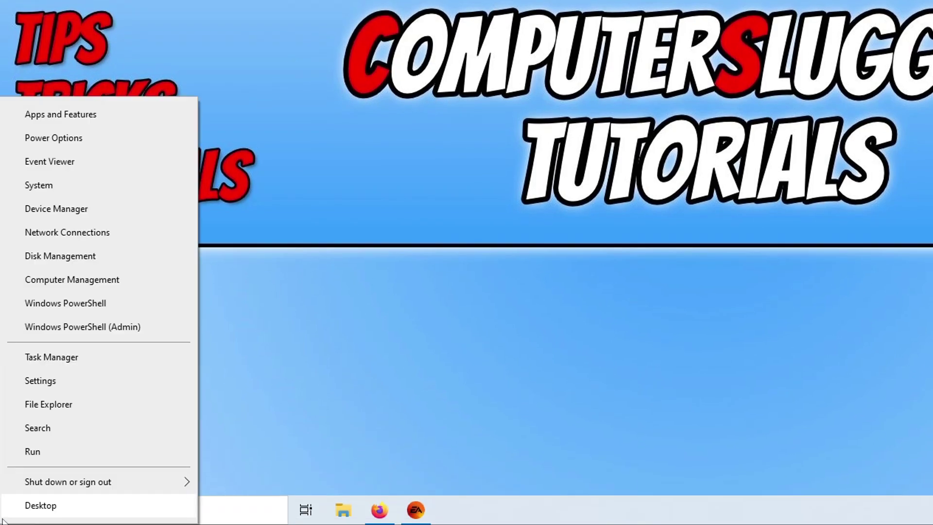
{"action": "left_click", "coordinate": [30, 382]}
{"action": "left_click", "coordinate": [208, 435]}
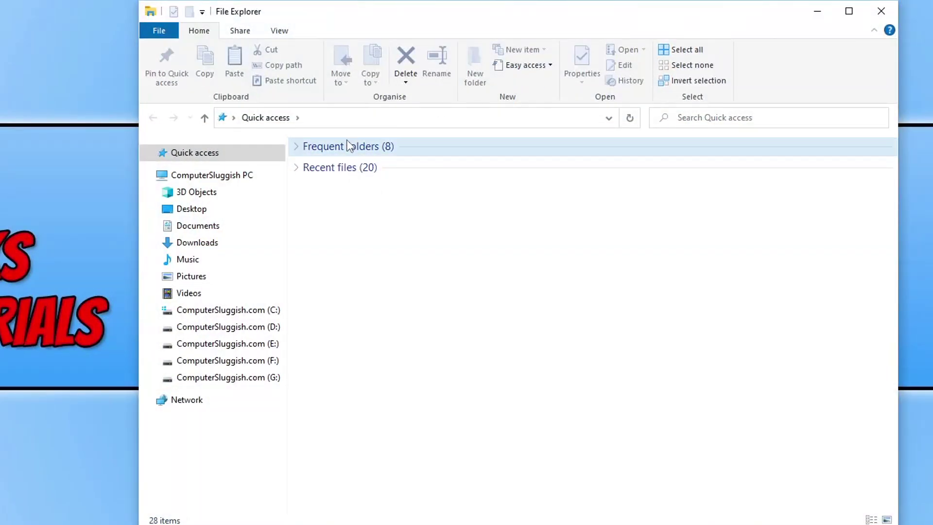
Rename the settings folder in Documents\FC 24 to settingsCS
{"action": "left_click", "coordinate": [183, 229]}
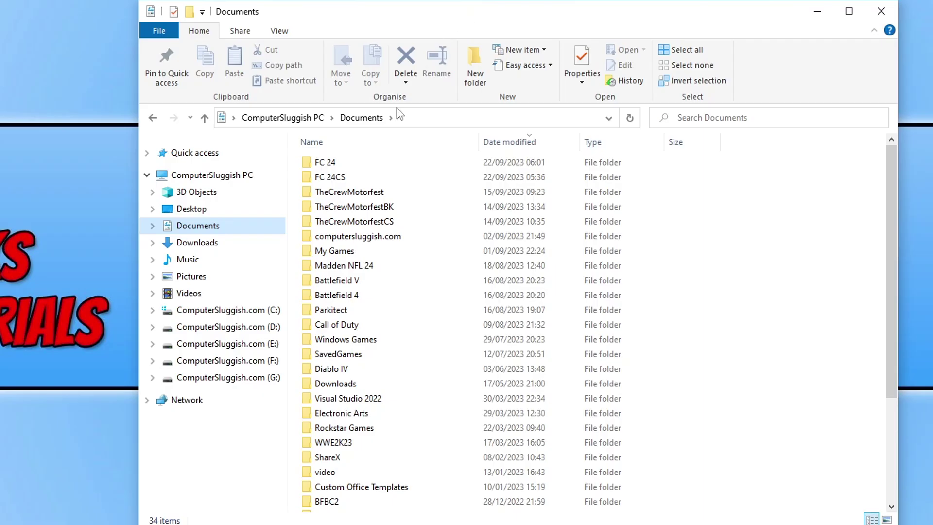
{"action": "double_click", "coordinate": [372, 166]}
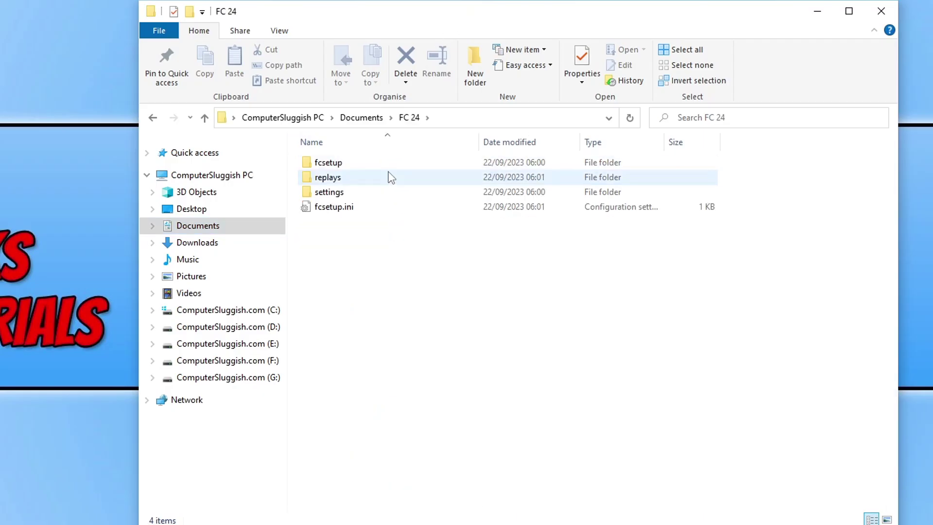
{"action": "right_click", "coordinate": [338, 194]}
{"action": "left_click", "coordinate": [437, 470]}
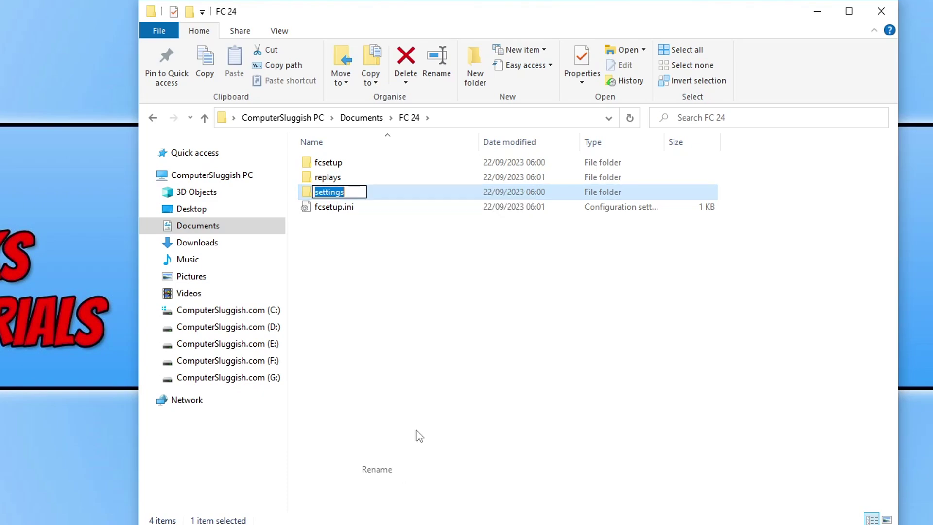
{"action": "left_click", "coordinate": [353, 192]}
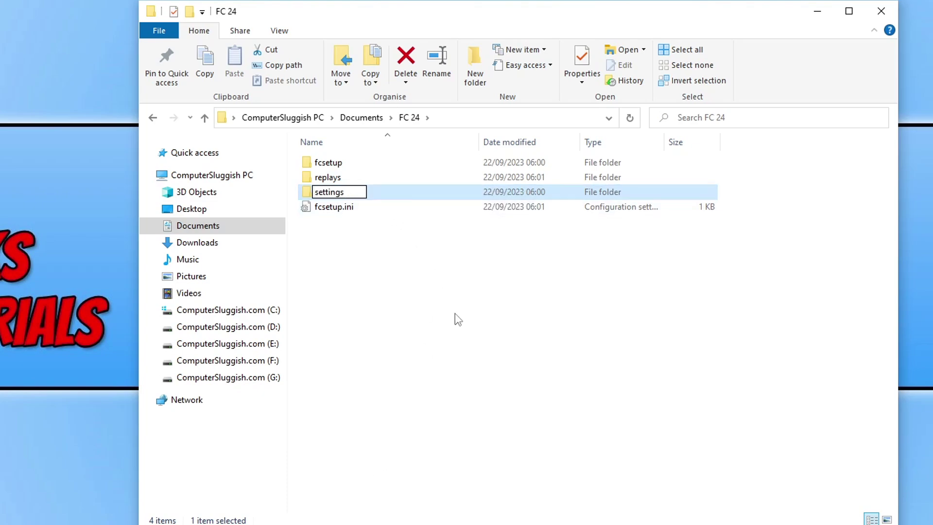
{"action": "type", "text": "CS"}
{"action": "left_click", "coordinate": [471, 309]}
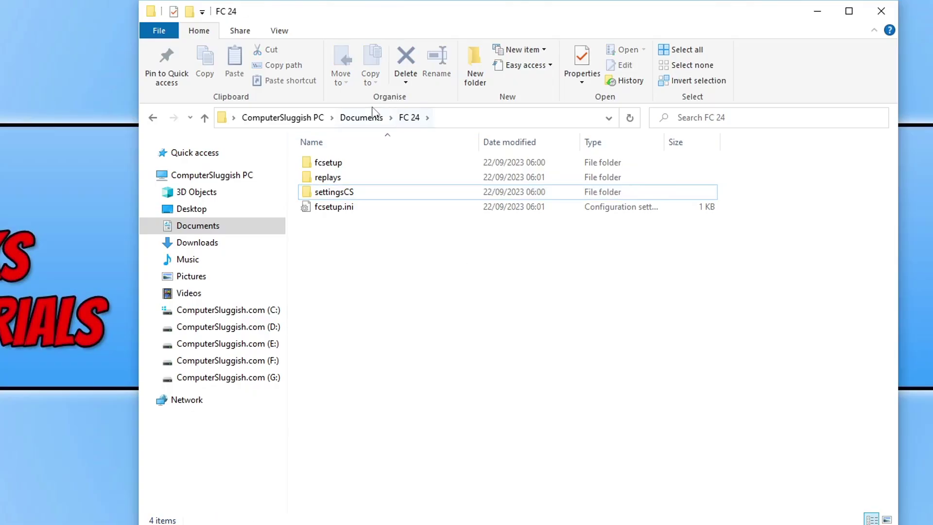
Go back to Documents and reopen the FC 24 folder to check the rename
{"action": "left_click", "coordinate": [362, 118]}
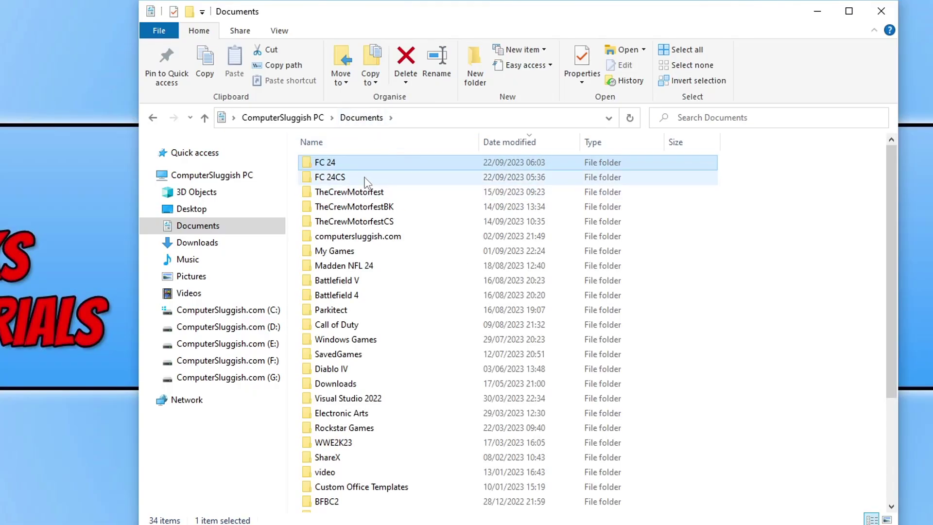
{"action": "left_click", "coordinate": [346, 175]}
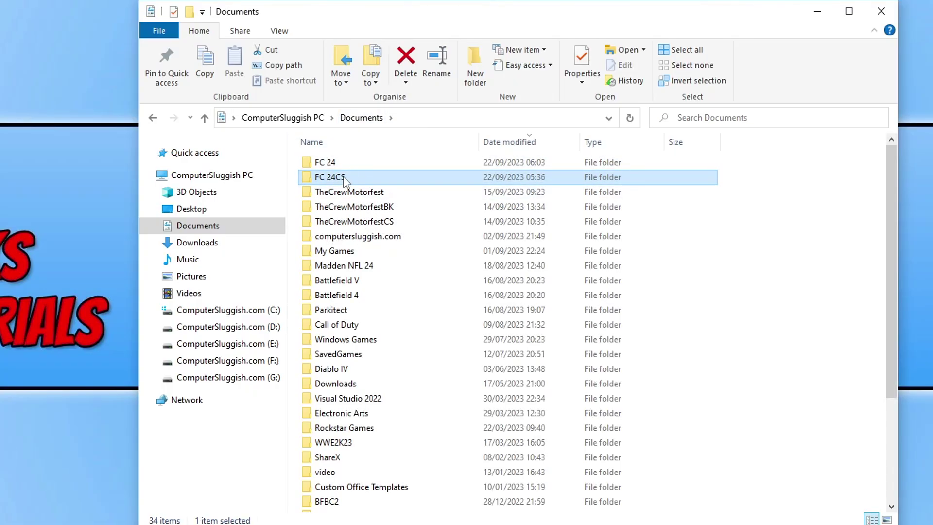
{"action": "left_click", "coordinate": [346, 162]}
{"action": "double_click", "coordinate": [346, 162]}
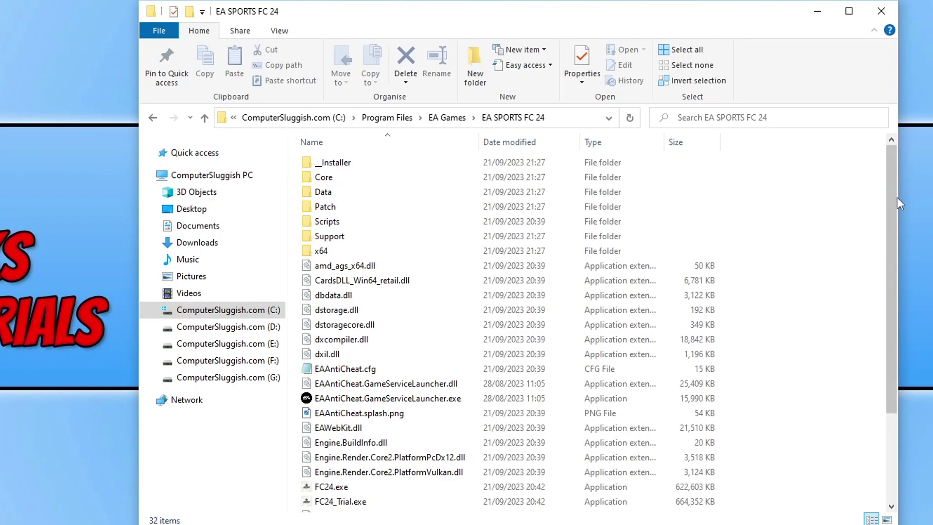
Tick Disable full-screen optimisations in FC24.exe's Compatibility properties, apply, and close
{"action": "left_click_drag", "start_coordinate": [893, 214], "coordinate": [910, 301]}
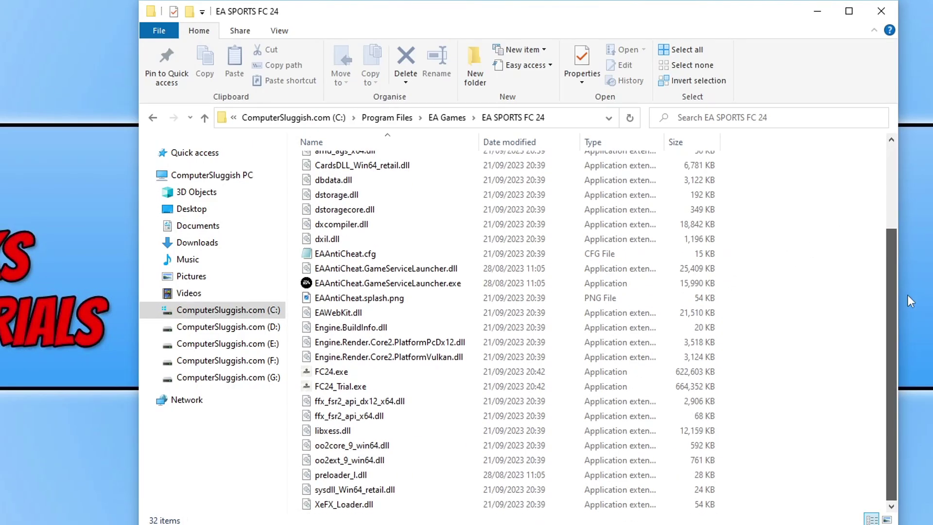
{"action": "left_click", "coordinate": [329, 374]}
{"action": "right_click", "coordinate": [328, 377]}
{"action": "left_click", "coordinate": [364, 360]}
{"action": "left_click_drag", "start_coordinate": [405, 357], "coordinate": [403, 111]}
{"action": "left_click", "coordinate": [453, 144]}
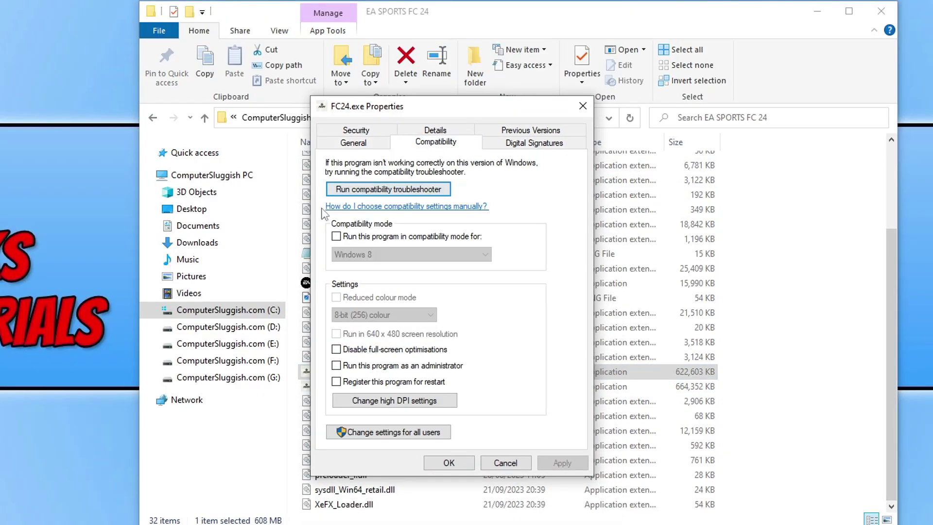
{"action": "left_click", "coordinate": [414, 350]}
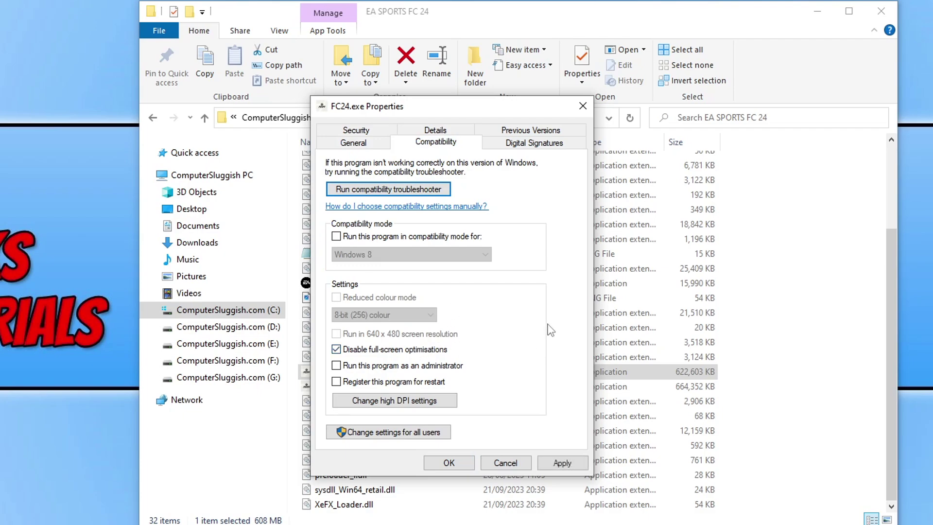
{"action": "left_click", "coordinate": [562, 463]}
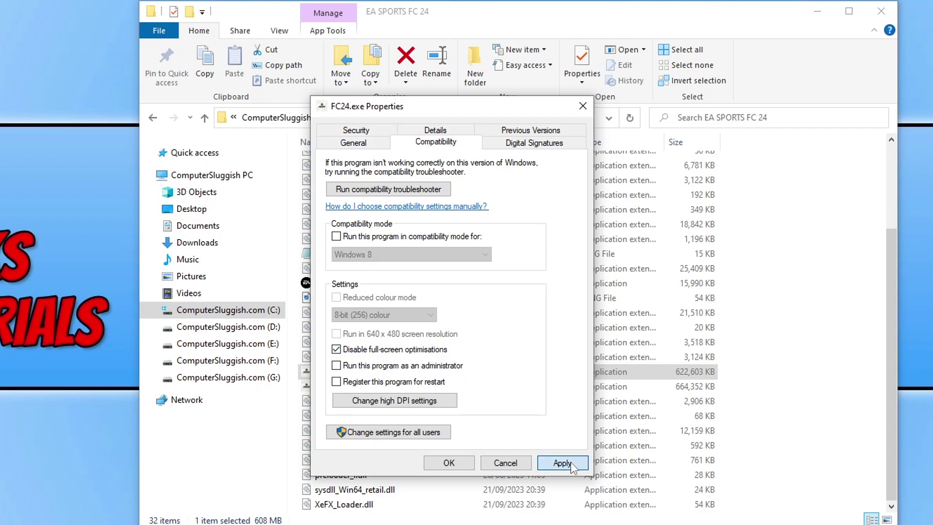
{"action": "left_click", "coordinate": [465, 466]}
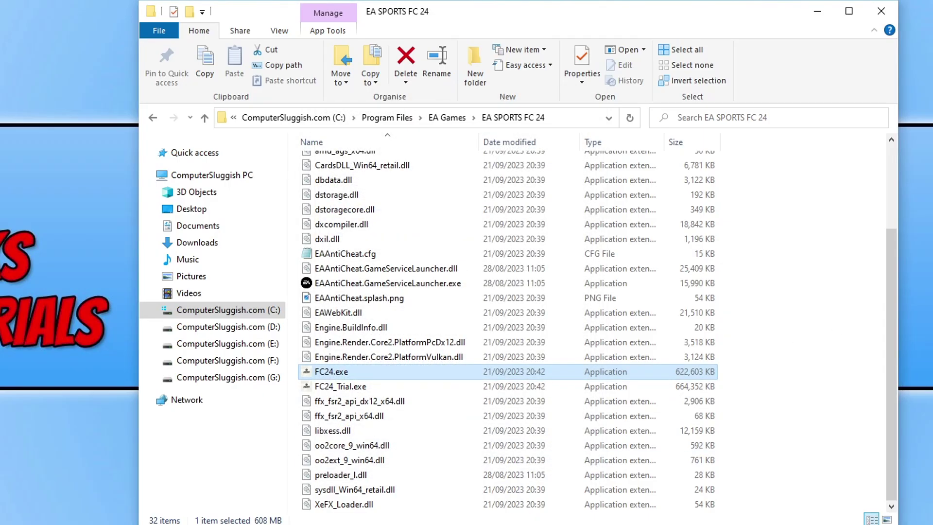